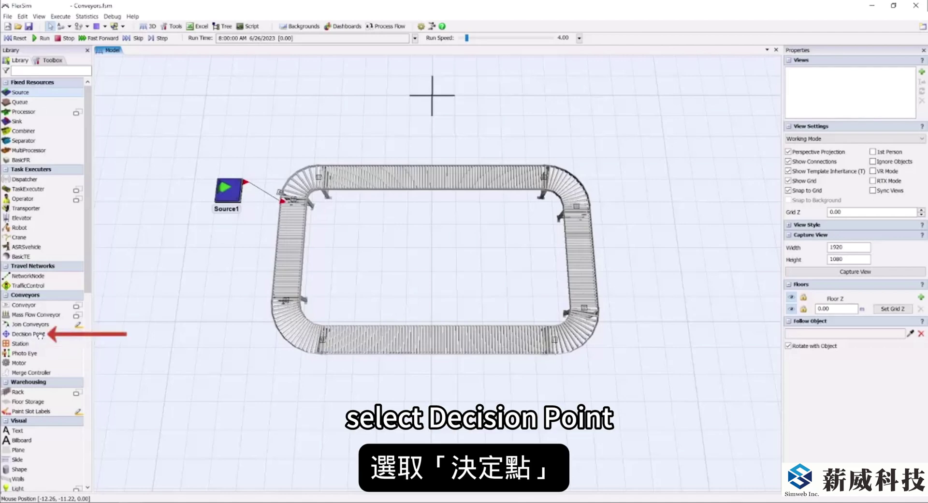
- Add a decision point to the loop's rear straight conveyor, about 2.2 m along from its start
click(40, 335)
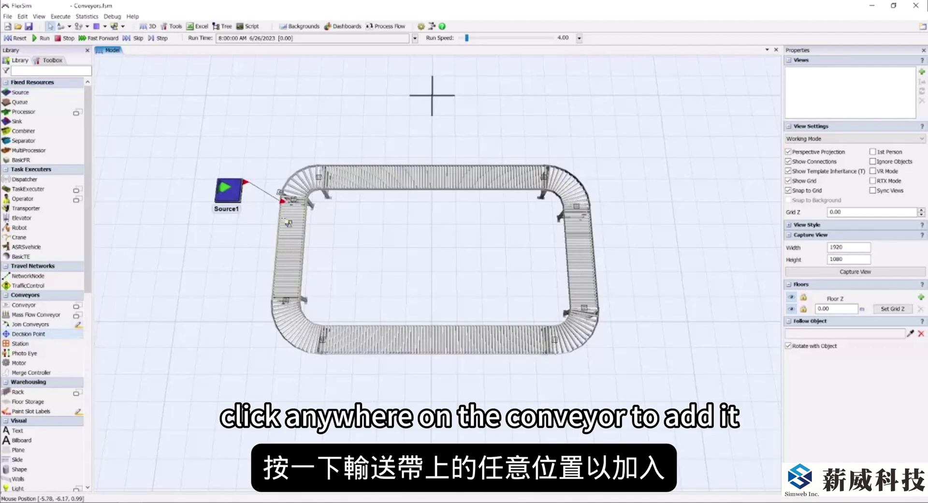
click(371, 179)
click(371, 178)
scroll(370, 179, up, 5)
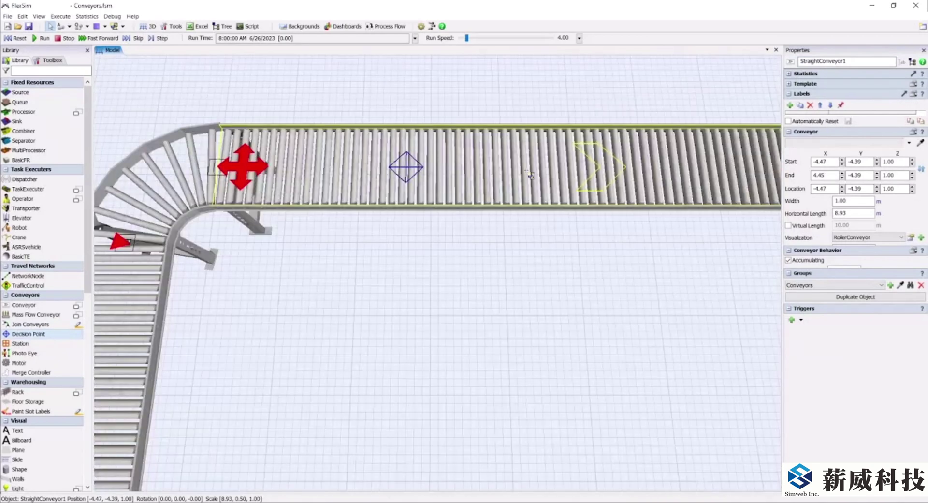
click(477, 271)
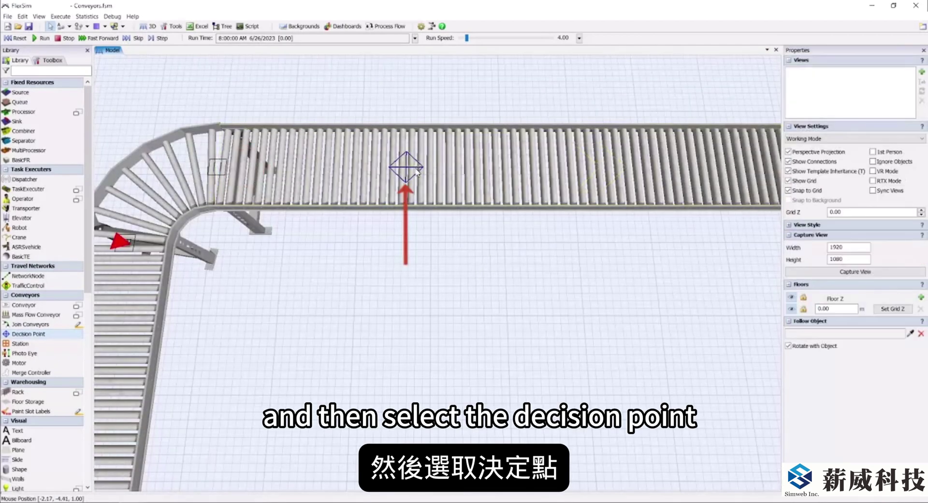
- Select the decision point and review the trigger types available for it, without adding one
click(415, 172)
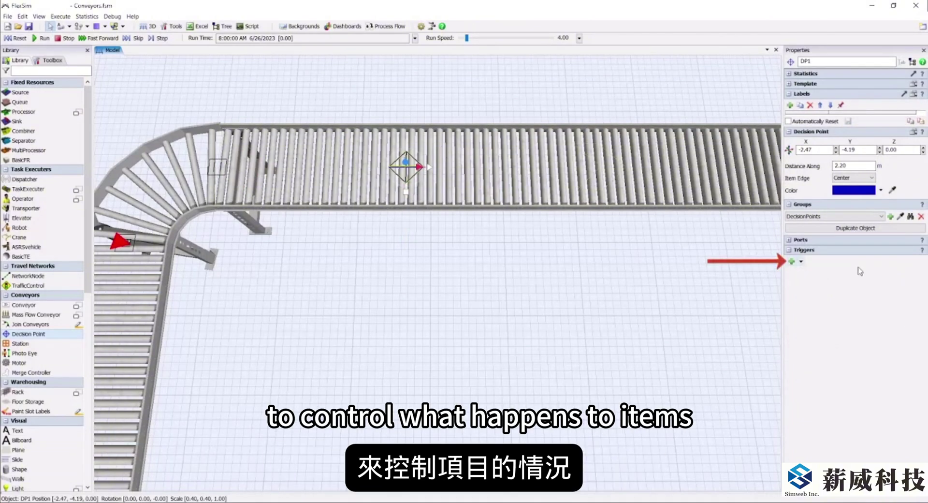
click(799, 262)
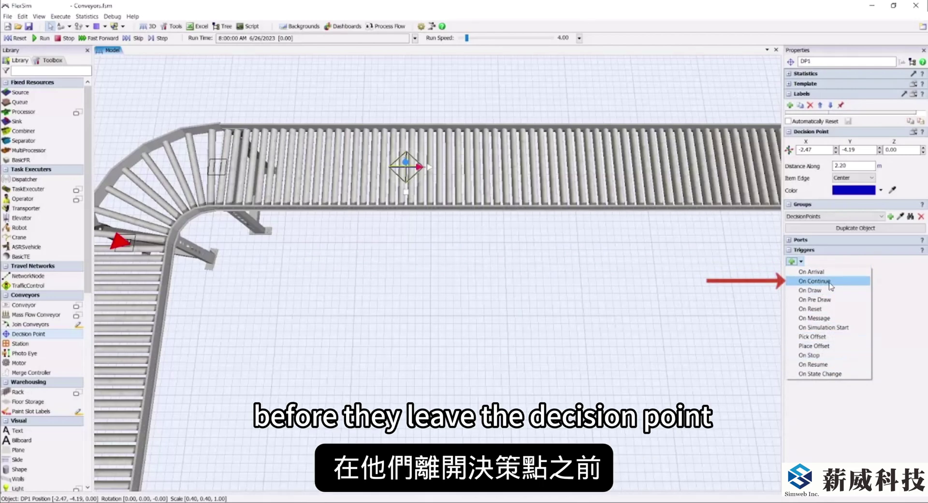
click(903, 288)
click(511, 356)
- Add a station to the same straight conveyor beyond the decision point, about 5.2 m along
scroll(512, 356, down, 3)
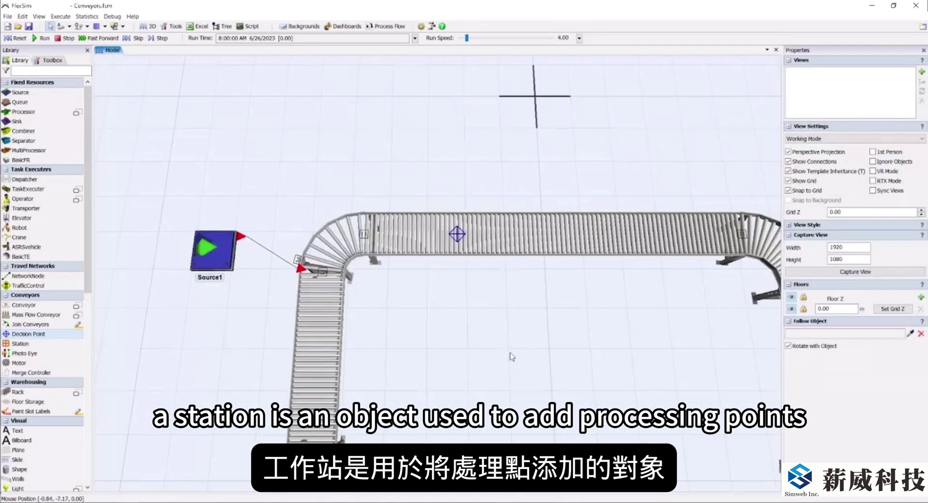
drag(511, 356, 435, 272)
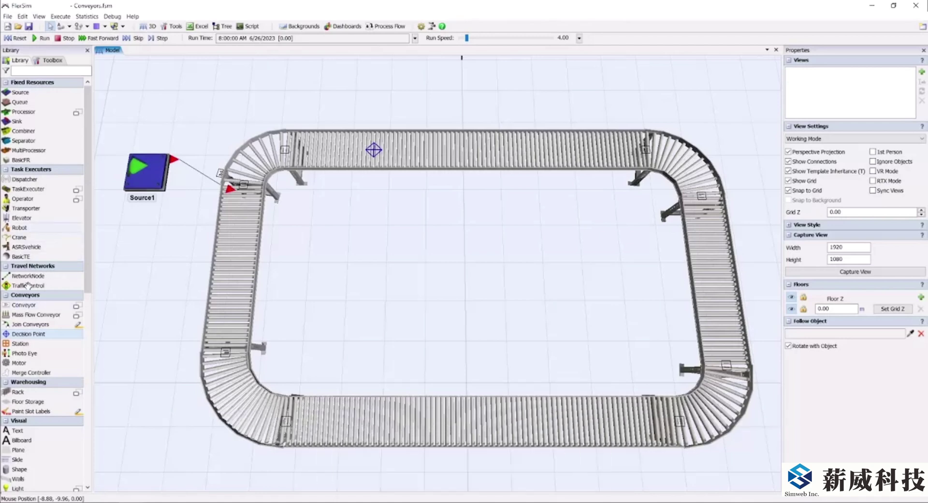
click(41, 344)
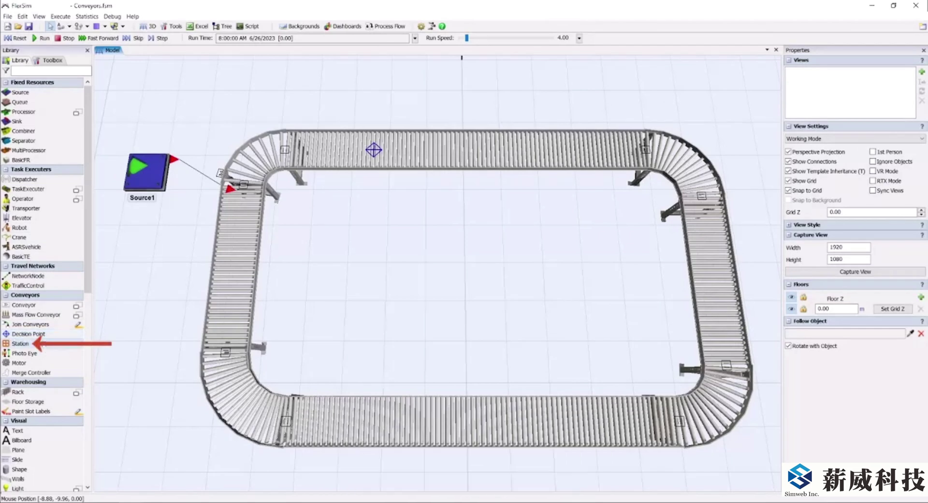
click(488, 149)
scroll(492, 149, up, 3)
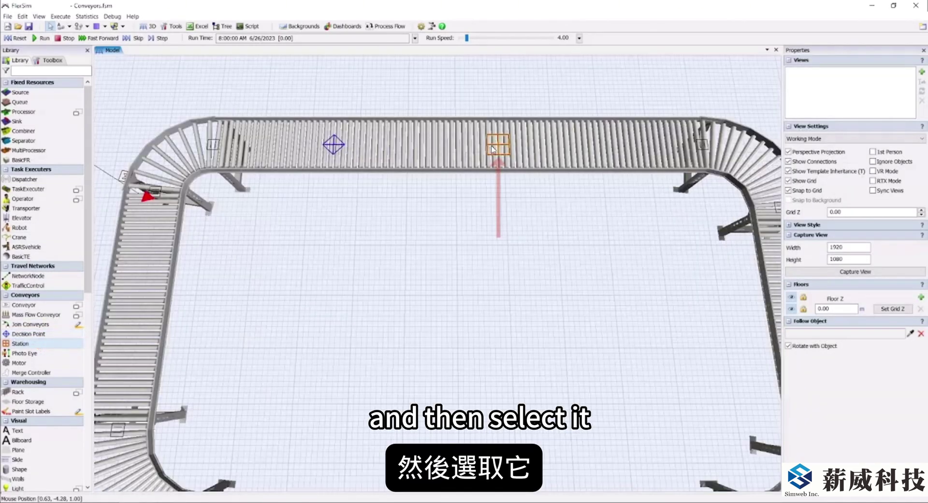
- Select the station and open its process time for editing without changing it
click(492, 149)
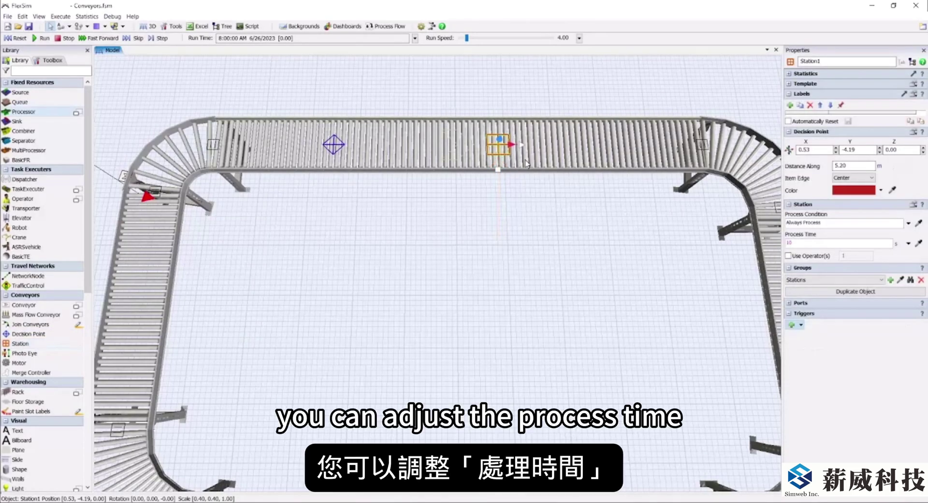
click(817, 245)
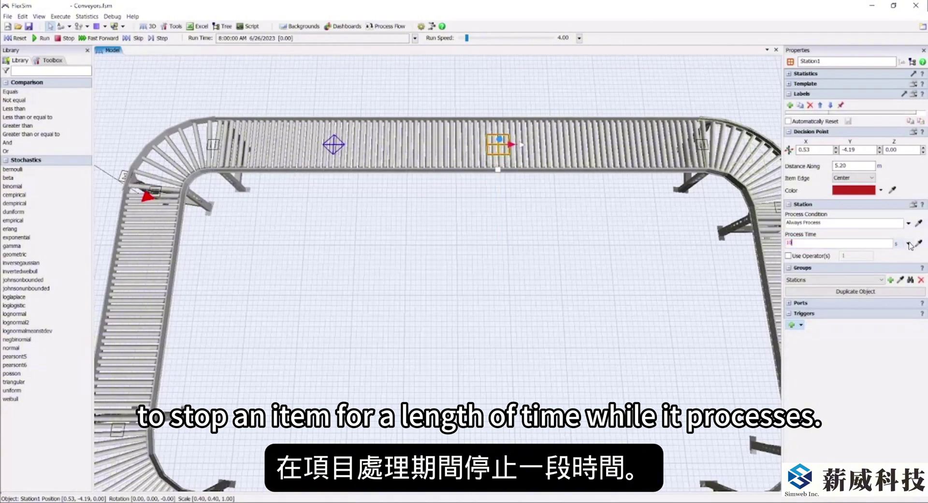
click(508, 207)
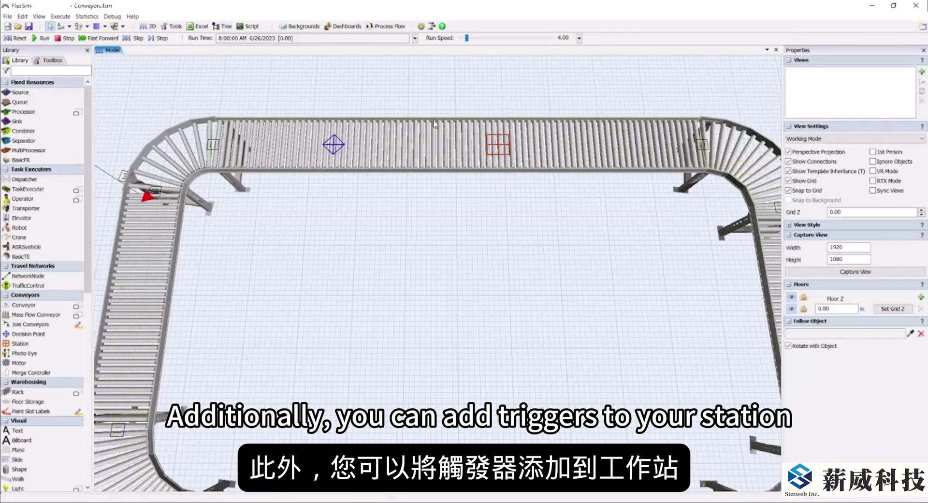
- Select the station again and review the trigger types it offers
click(500, 141)
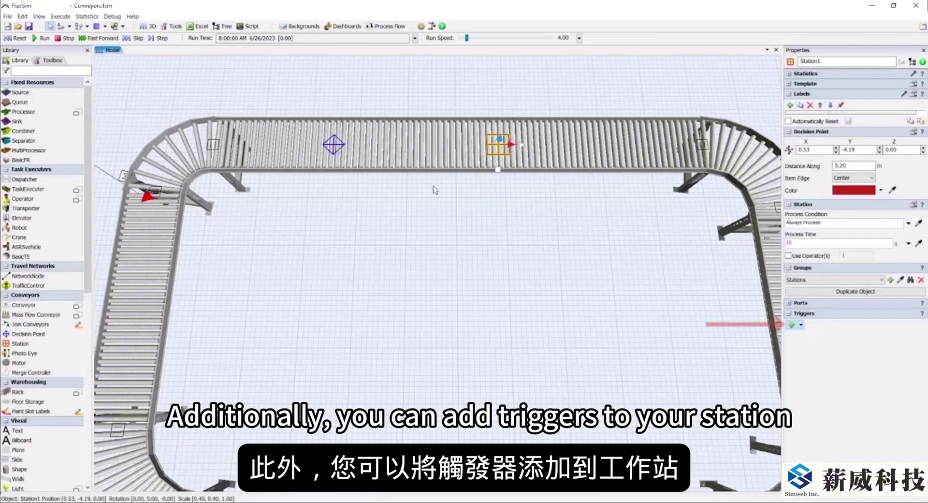
click(801, 325)
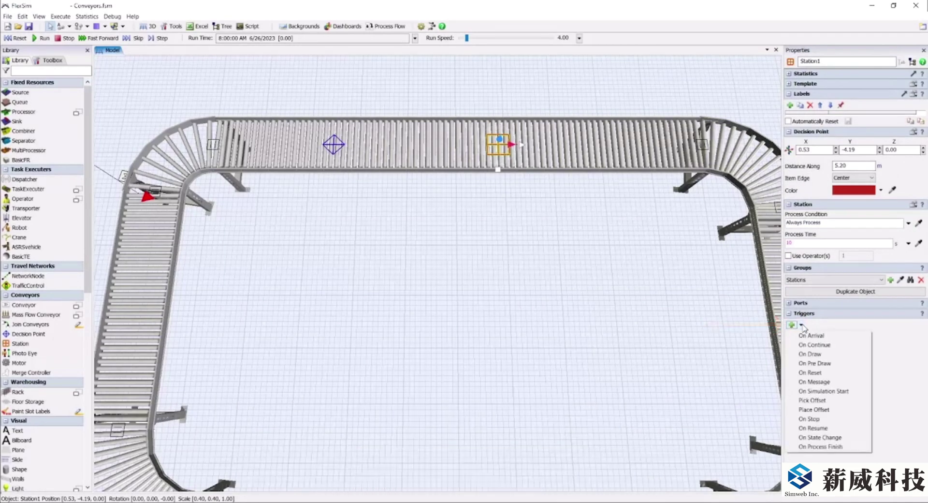
click(889, 347)
click(432, 259)
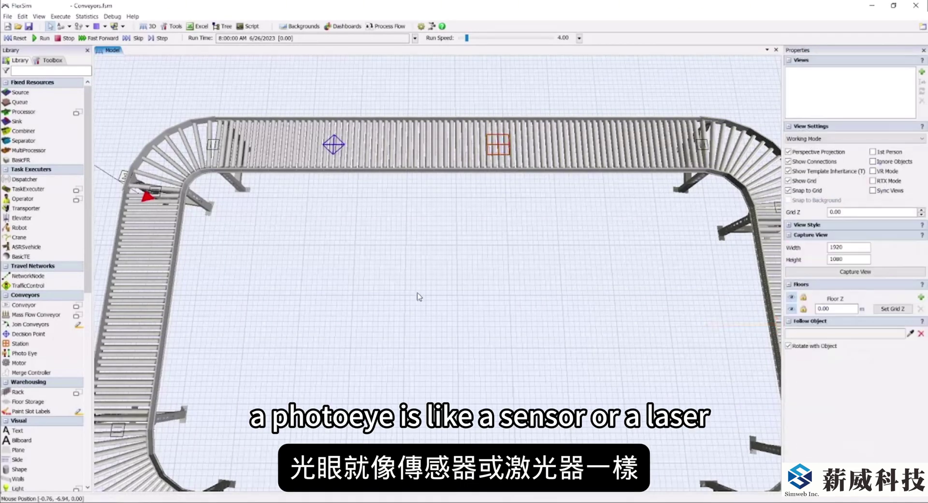
- Add a photo eye across the same conveyor beyond the station, about 7.2 m along
scroll(419, 297, down, 5)
drag(428, 313, 445, 259)
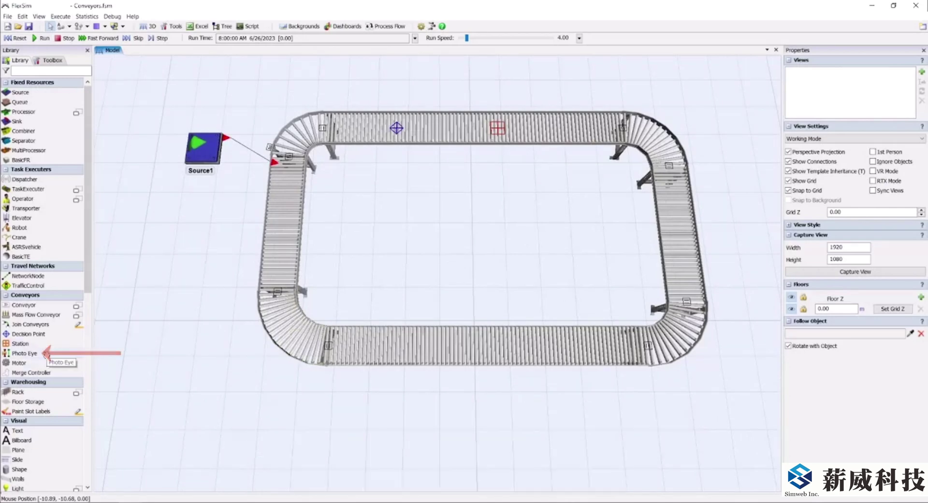
drag(24, 353, 570, 129)
scroll(571, 129, up, 5)
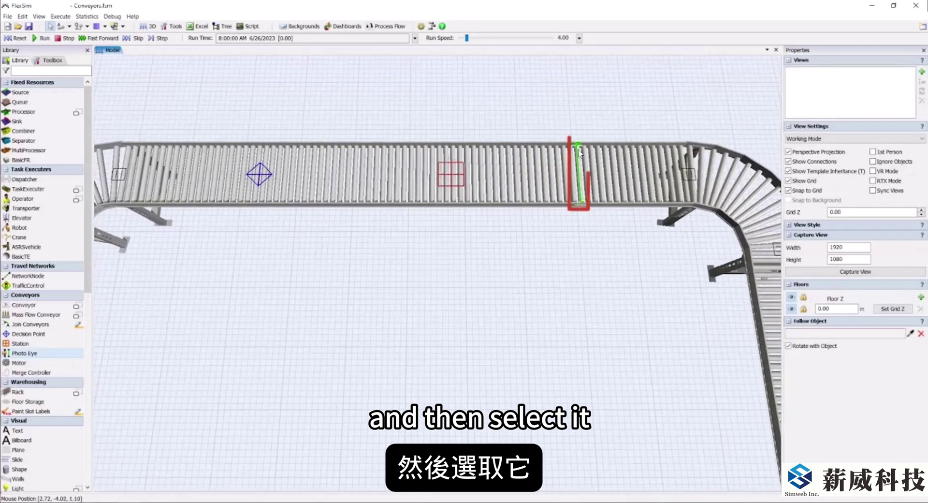
- Select the photo eye and examine its properties and available trigger types, such as On Cover, On Block and On Clear
click(575, 147)
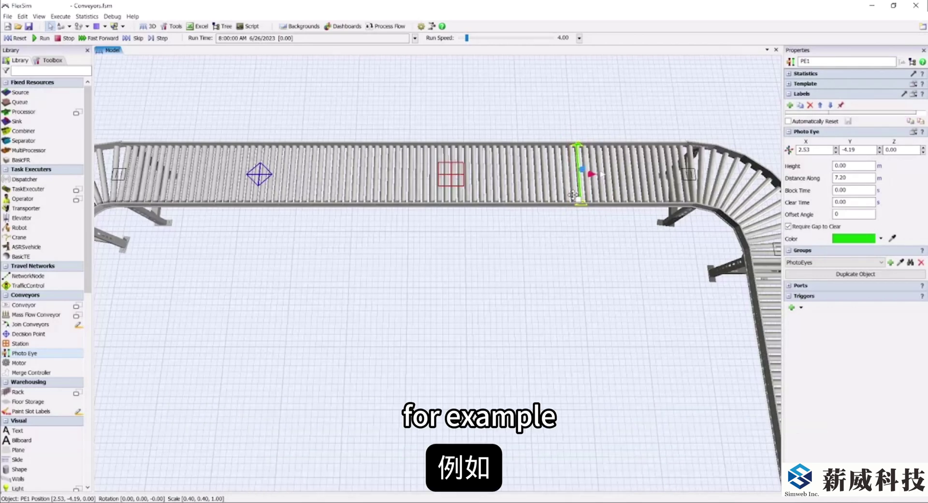
click(792, 307)
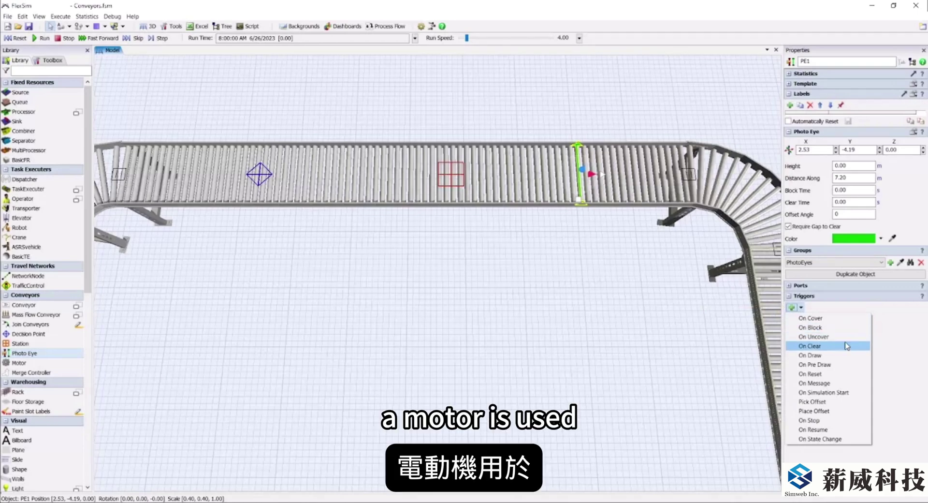
click(541, 322)
click(542, 322)
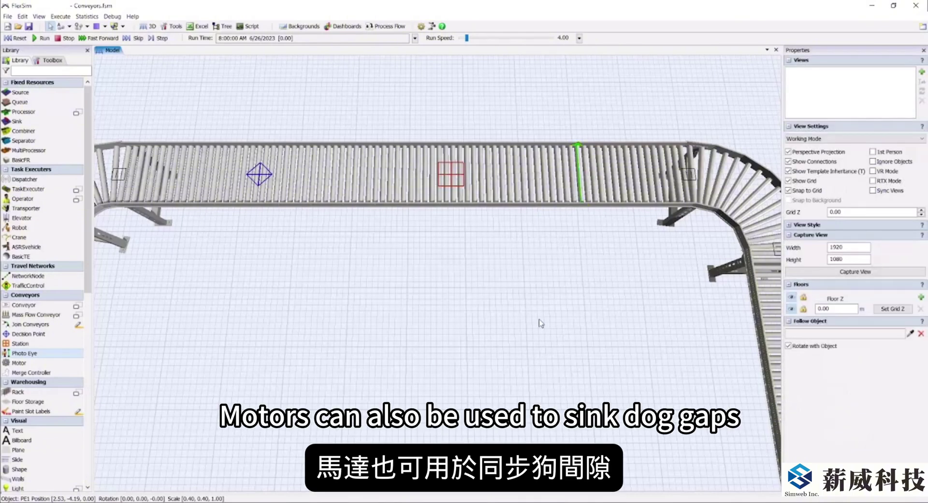
click(576, 168)
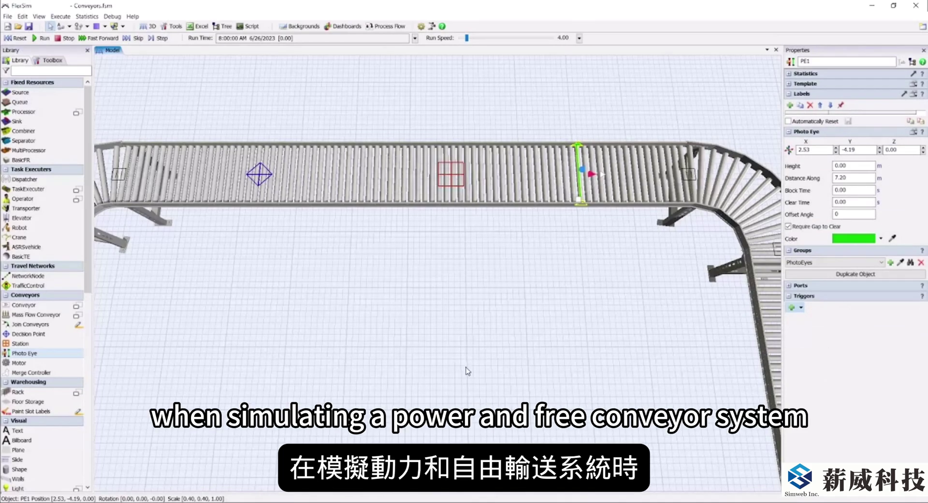
click(472, 290)
- Add a motor outside the conveyor loop on the source's side and move it to X -8.50, Y -8.50
scroll(471, 278, down, 5)
scroll(472, 278, down, 6)
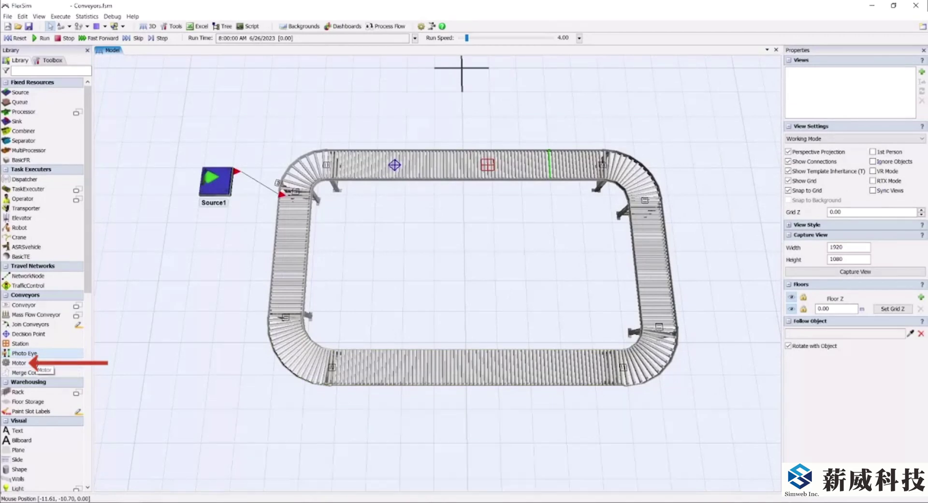
drag(34, 363, 199, 319)
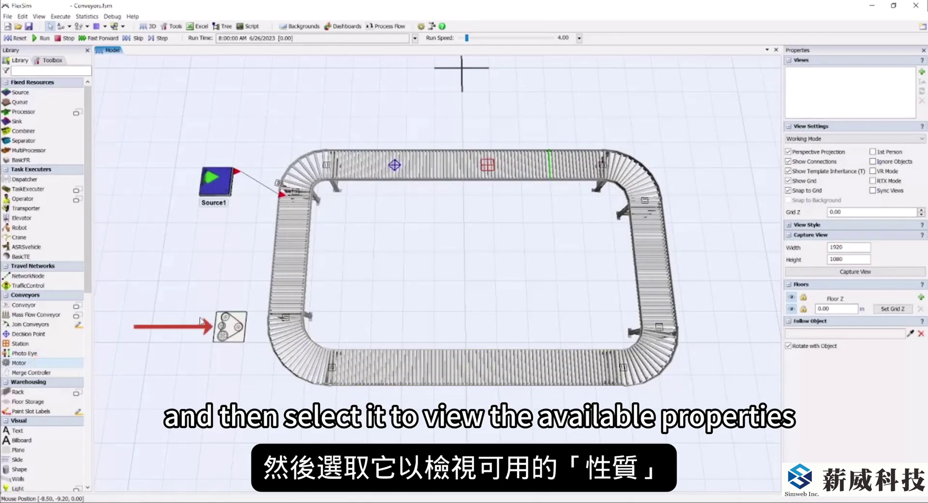
click(230, 326)
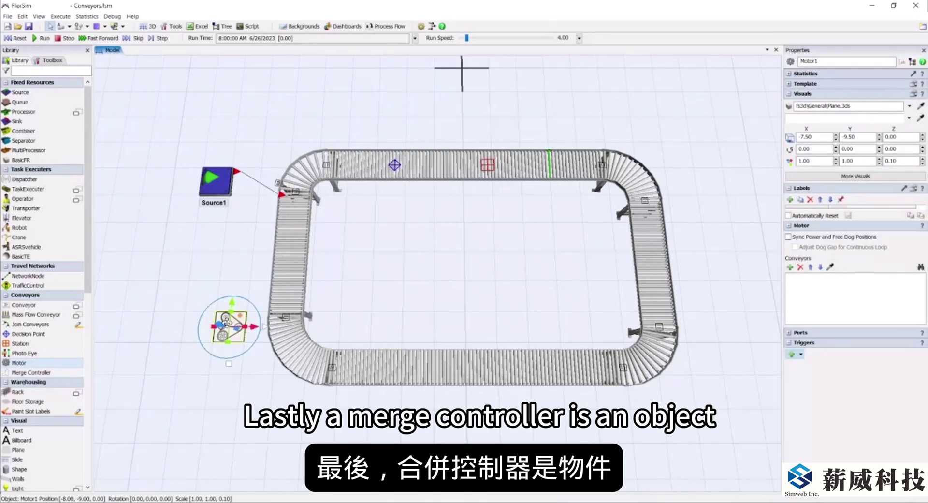
drag(227, 323, 199, 292)
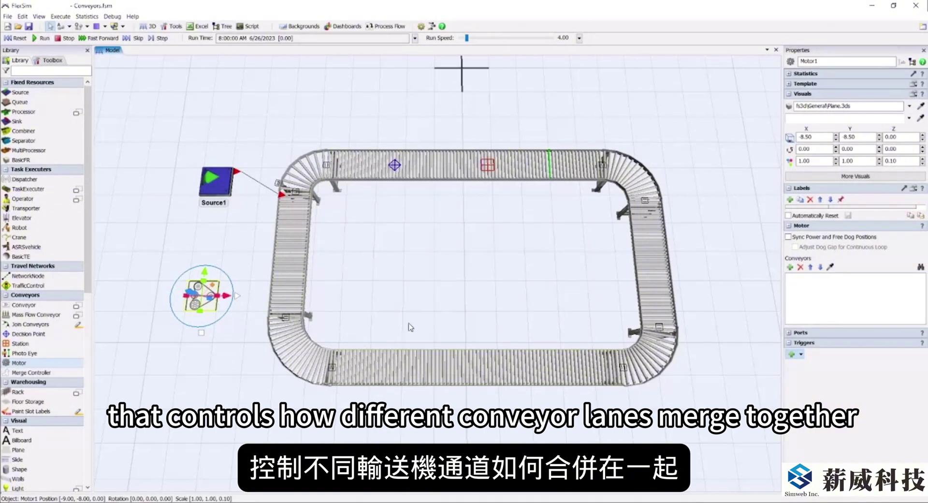
click(204, 387)
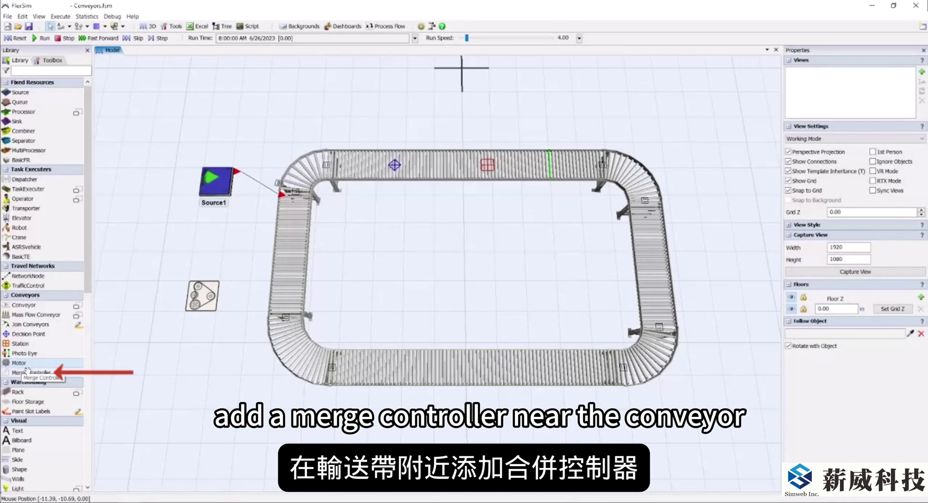
- Add a merge controller outside the conveyor loop near the motor, on the side away from the source
drag(38, 372, 207, 376)
click(208, 376)
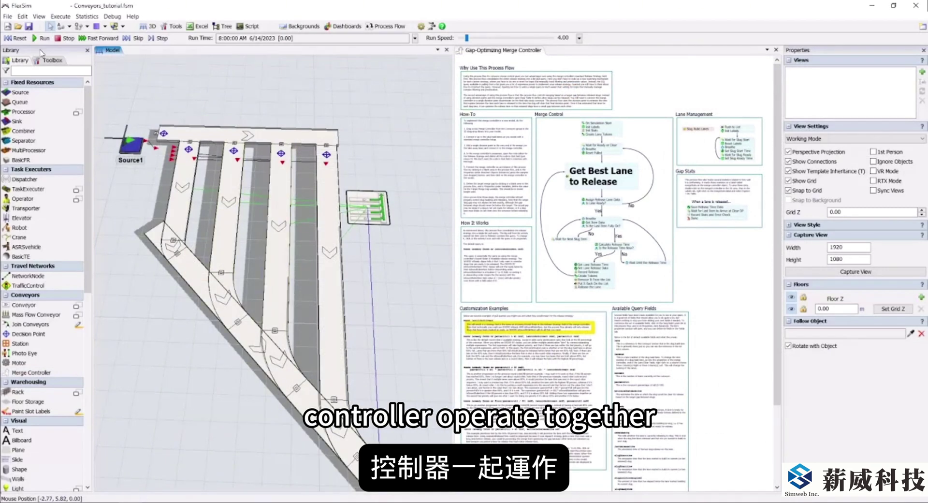
- In the Conveyors_tutorial model, select the first decision point on the feeding conveyor and inspect its trigger
scroll(164, 139, up, 5)
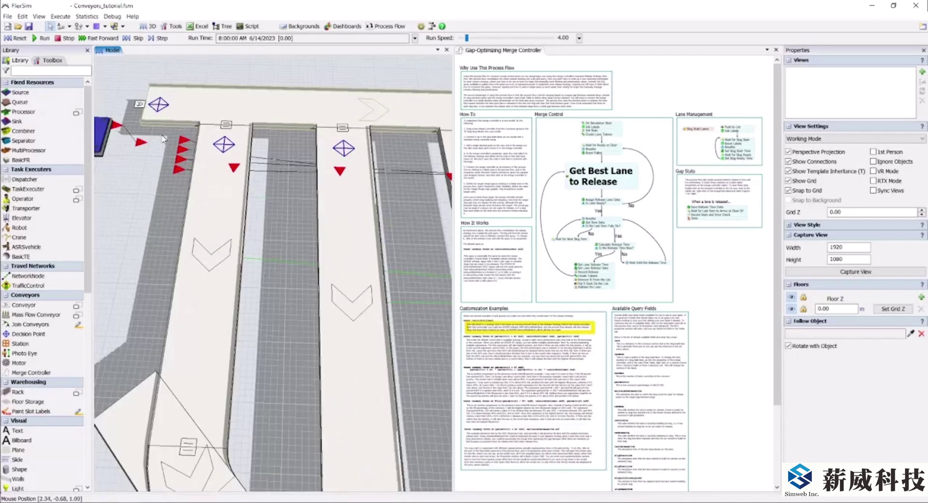
scroll(163, 139, up, 2)
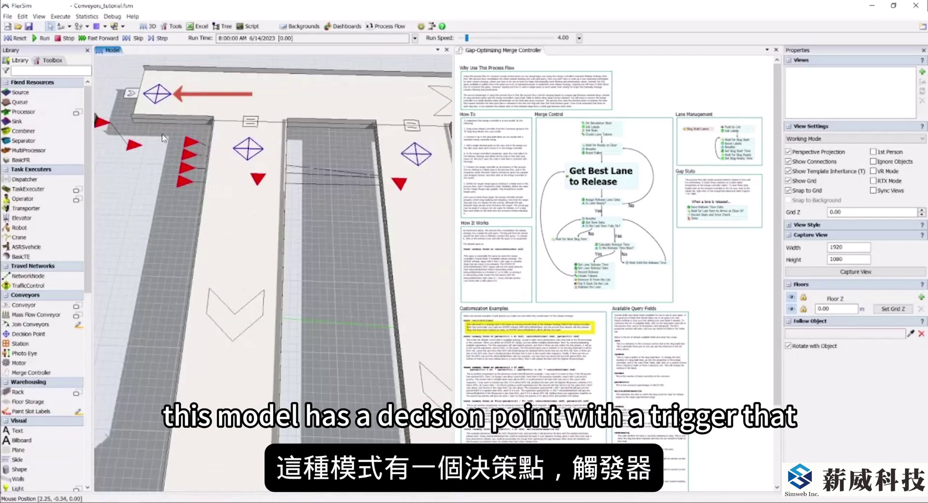
click(163, 100)
click(807, 279)
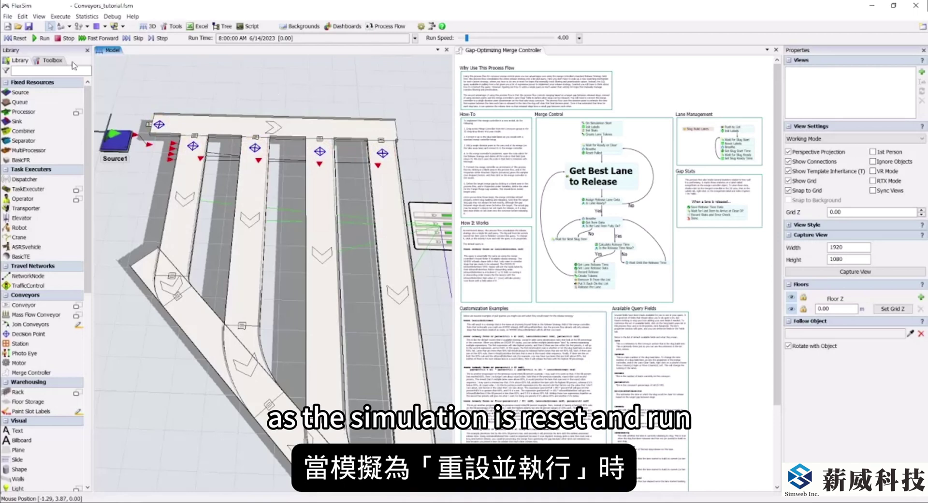
- Reset and run the simulation to watch boxes move through the sorting and merging lanes
click(18, 38)
click(44, 38)
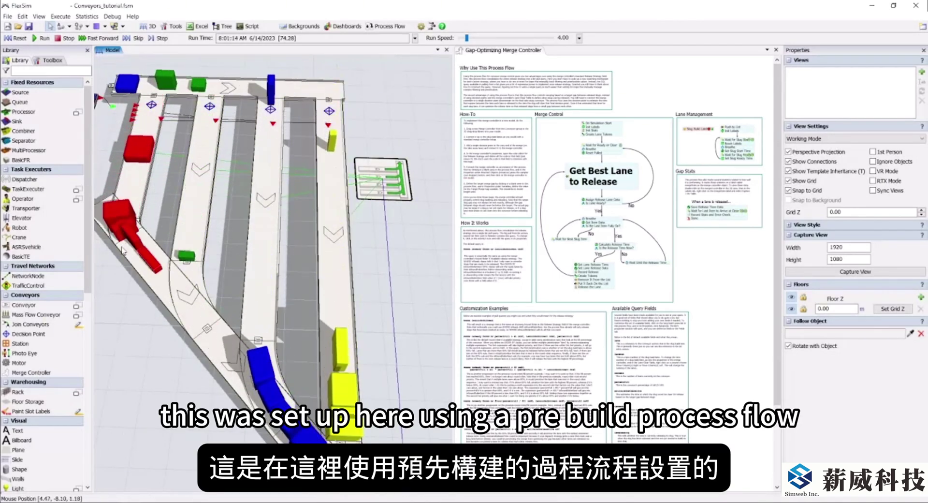
drag(310, 430, 288, 273)
drag(365, 177, 396, 349)
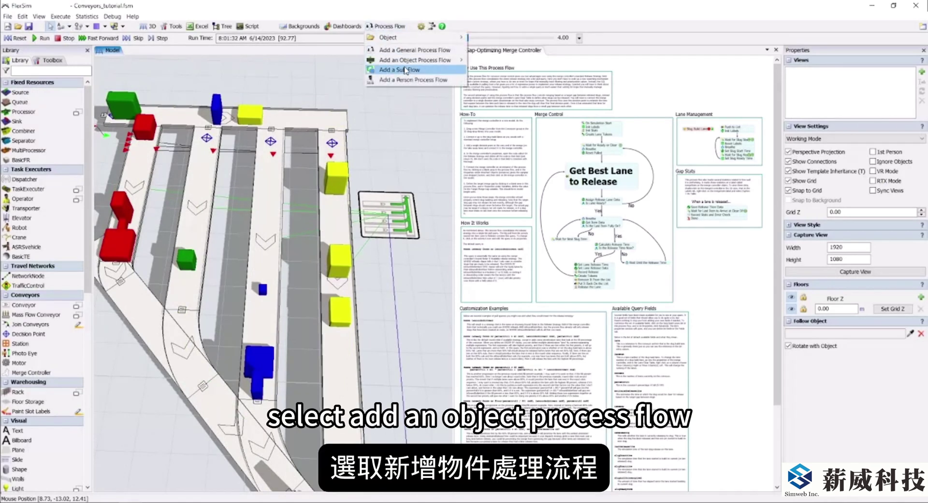
- Locate the Gap-Optimizing Merge Controller template among the object process flows and examine its built-in instructions
mouse_move(410, 60)
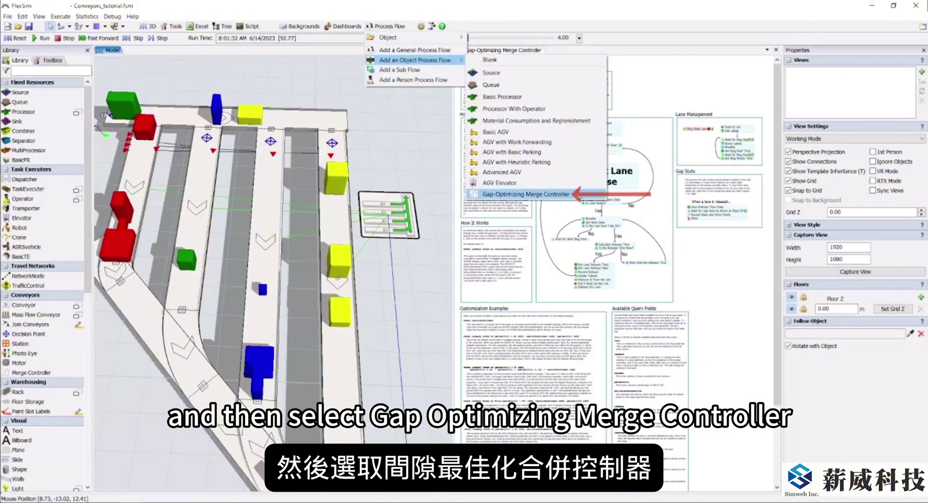
click(522, 194)
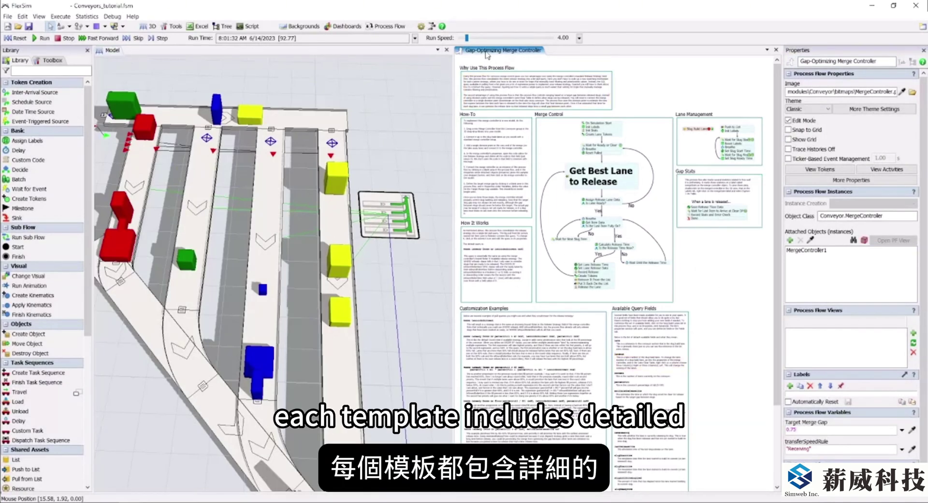
scroll(477, 90, up, 5)
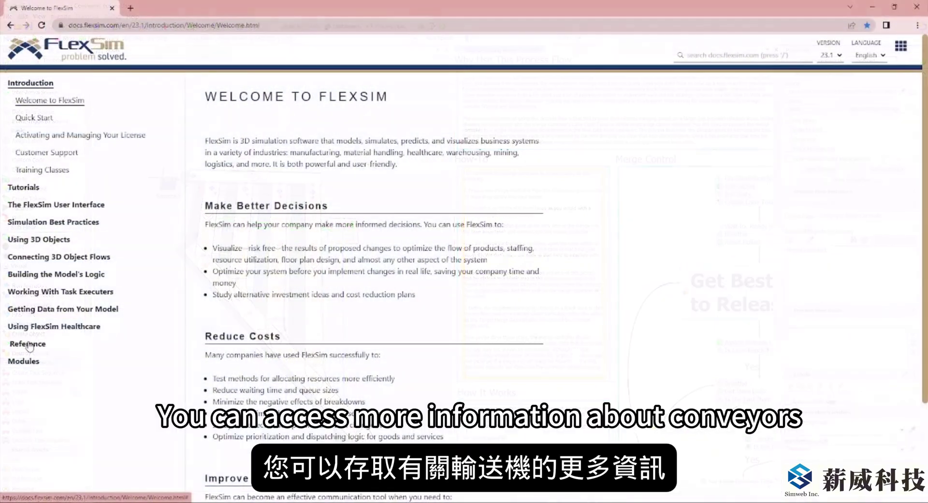
- Switch to the FlexSim online documentation and open the Photo Eye page in the conveyor object reference
scroll(45, 291, down, 10)
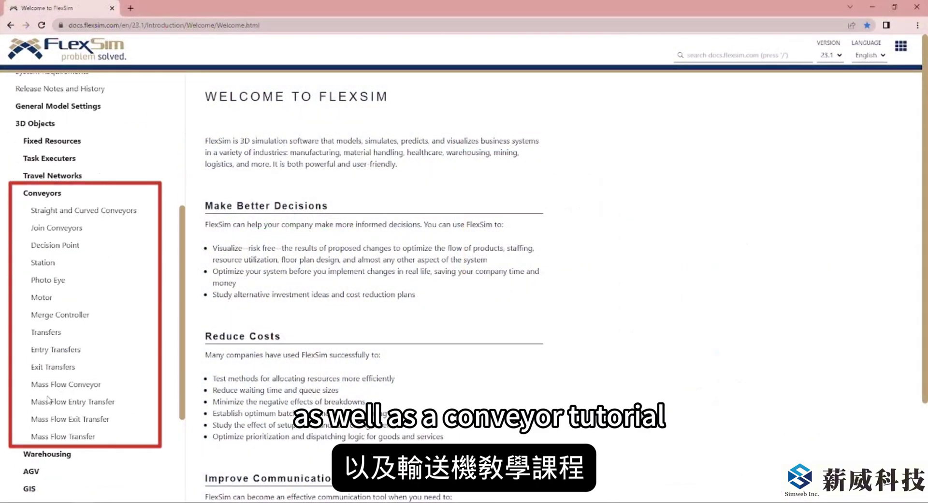
click(48, 280)
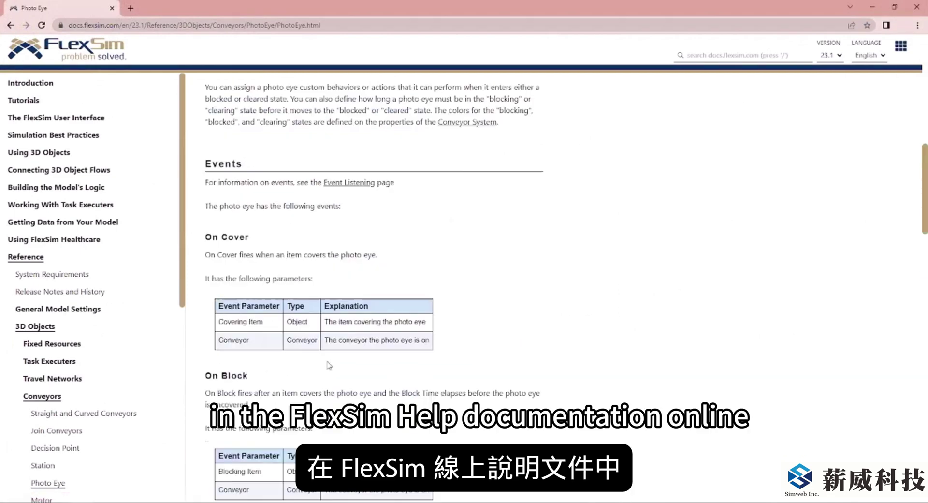
- List the lessons of Tutorial 1 - Conveyors within the Additional Tools Tutorials
click(28, 100)
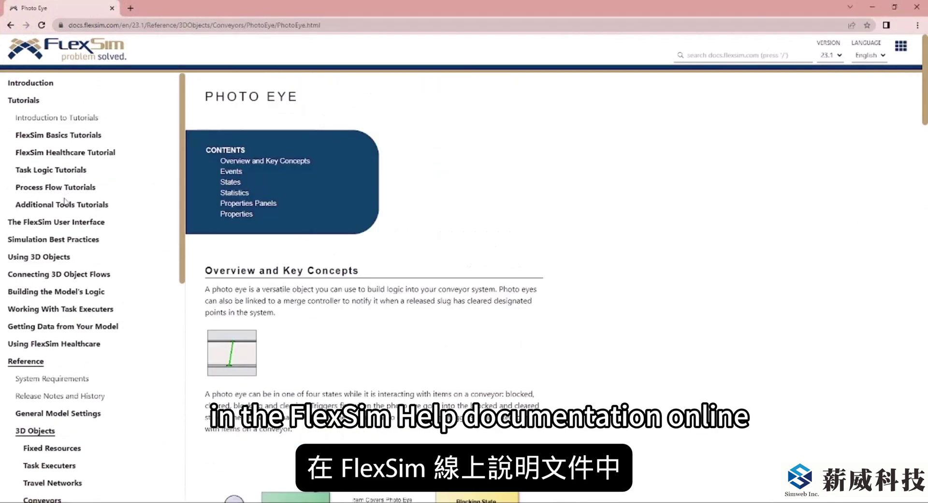
click(66, 204)
click(72, 225)
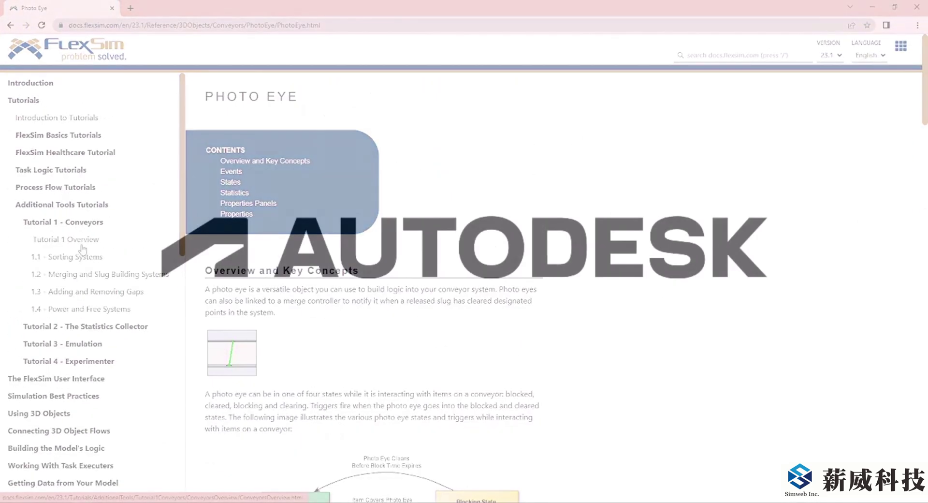